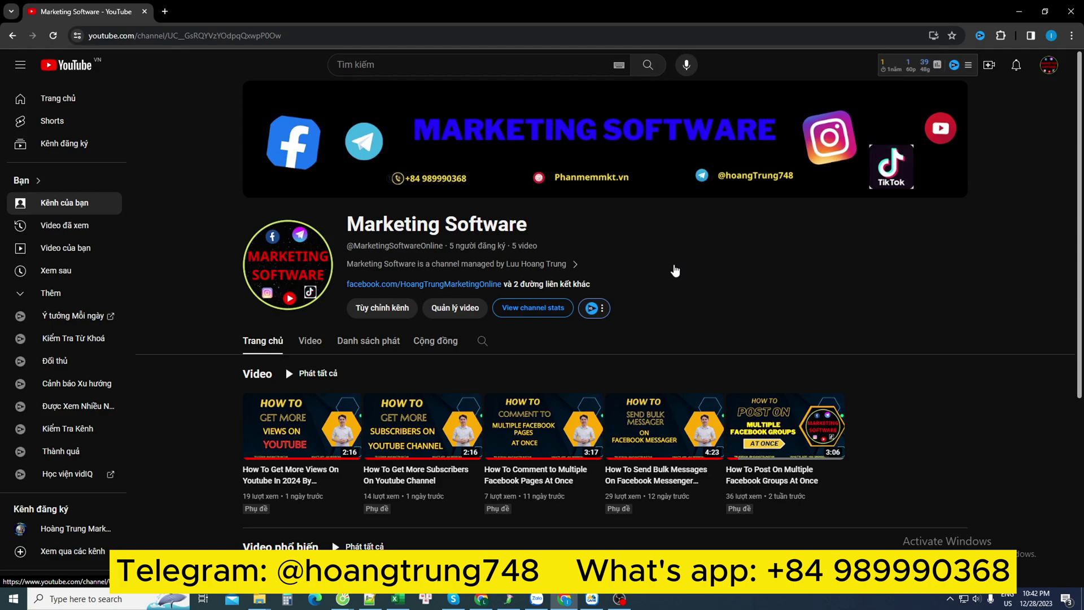
pyautogui.click(591, 598)
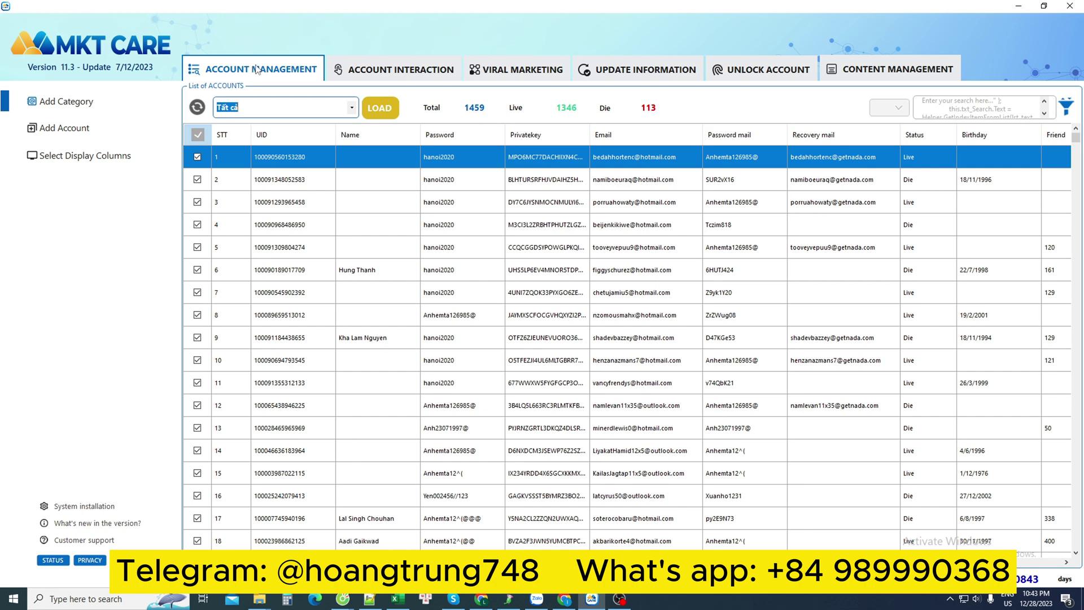
# - Box the Total, Live and Die counters in a screenshot, then go to Account Interaction
pyautogui.press('super+shift+s')
pyautogui.moveTo(6, 1)
pyautogui.mouseDown()
pyautogui.moveTo(823, 257)
pyautogui.moveTo(863, 247)
pyautogui.mouseUp()
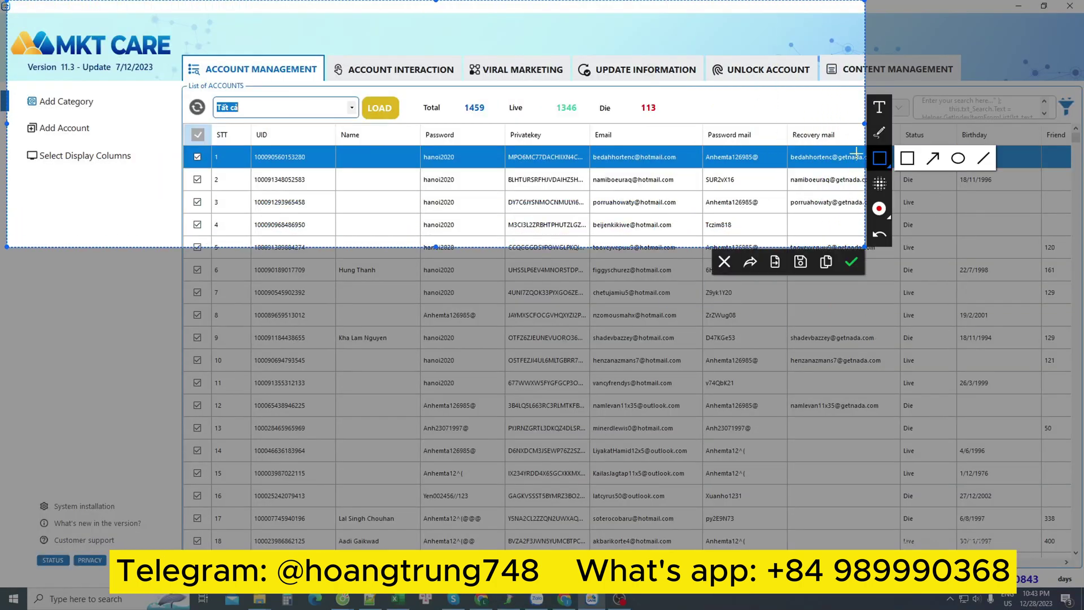
pyautogui.moveTo(399, 89); pyautogui.dragTo(684, 128)
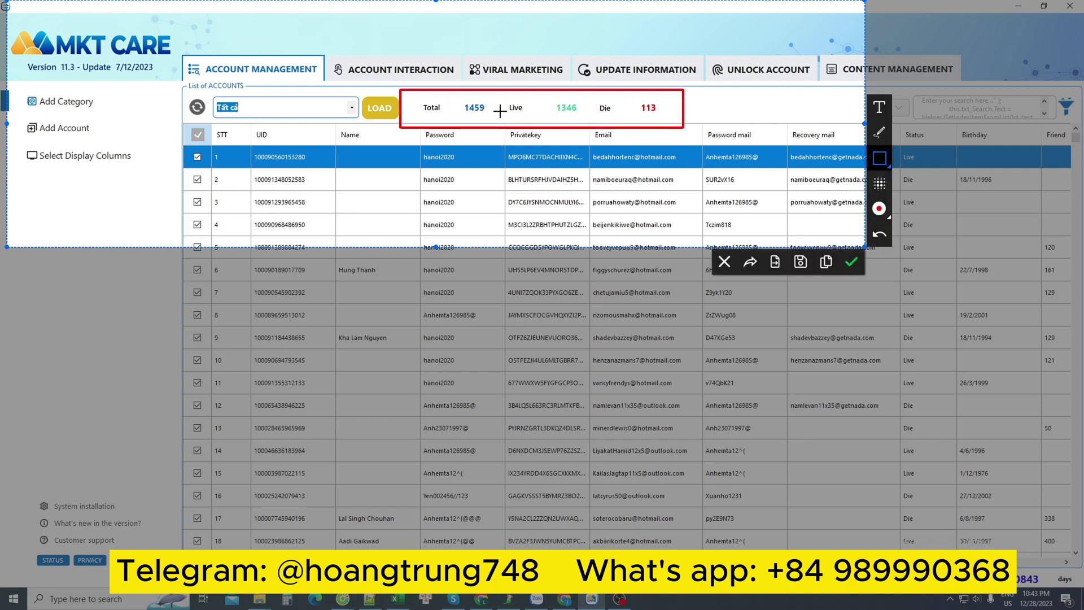
pyautogui.click(724, 261)
pyautogui.click(404, 71)
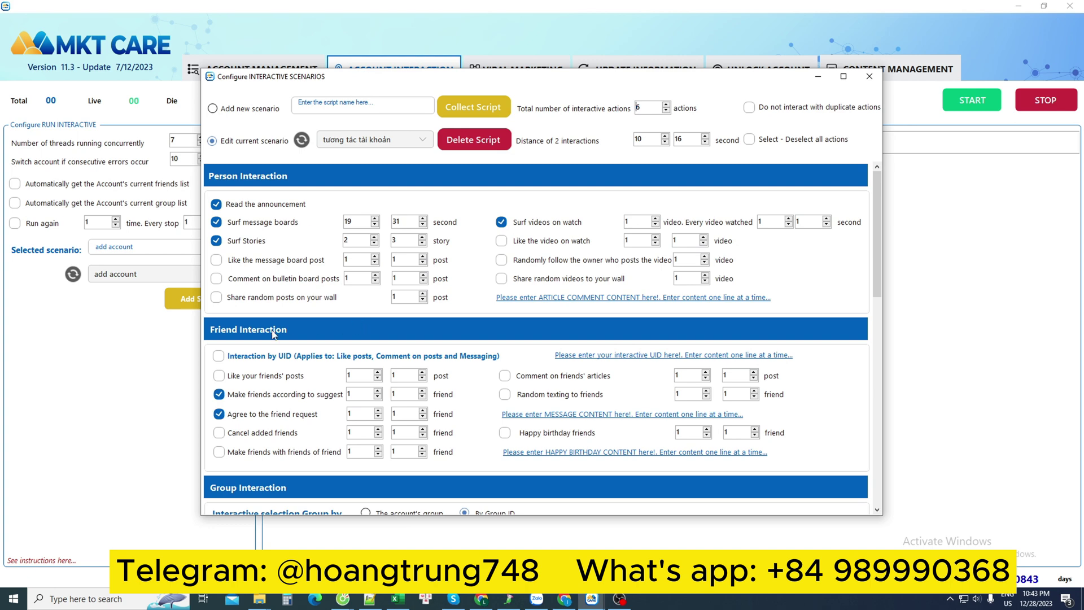
# - Enable Join group, liking group posts, liking comments and commenting on group posts
pyautogui.scroll(-1, 273, 333)
pyautogui.scroll(-1, 276, 271)
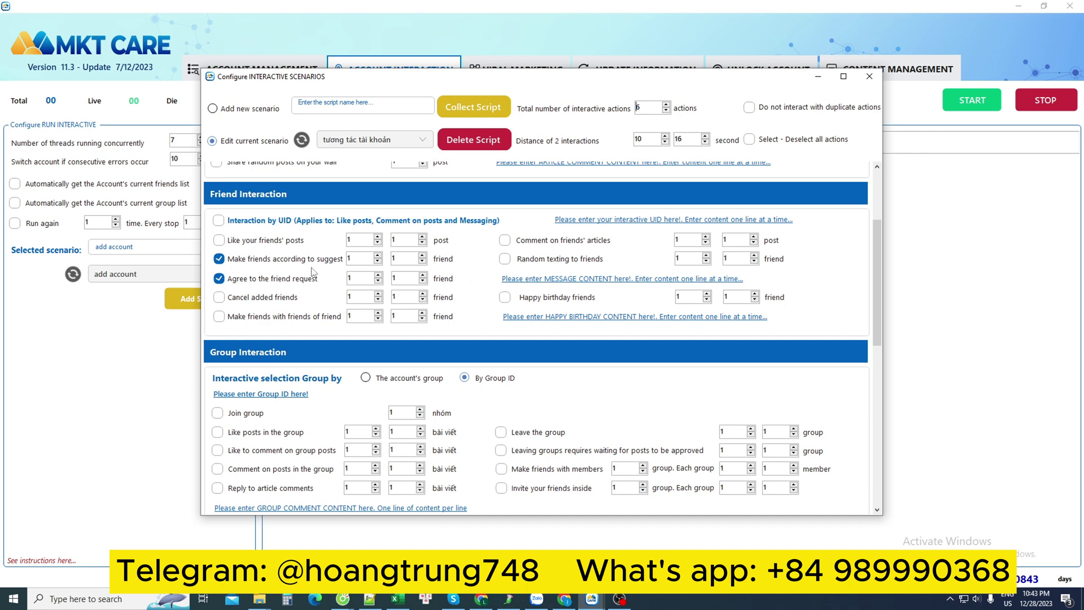
pyautogui.scroll(-2, 314, 272)
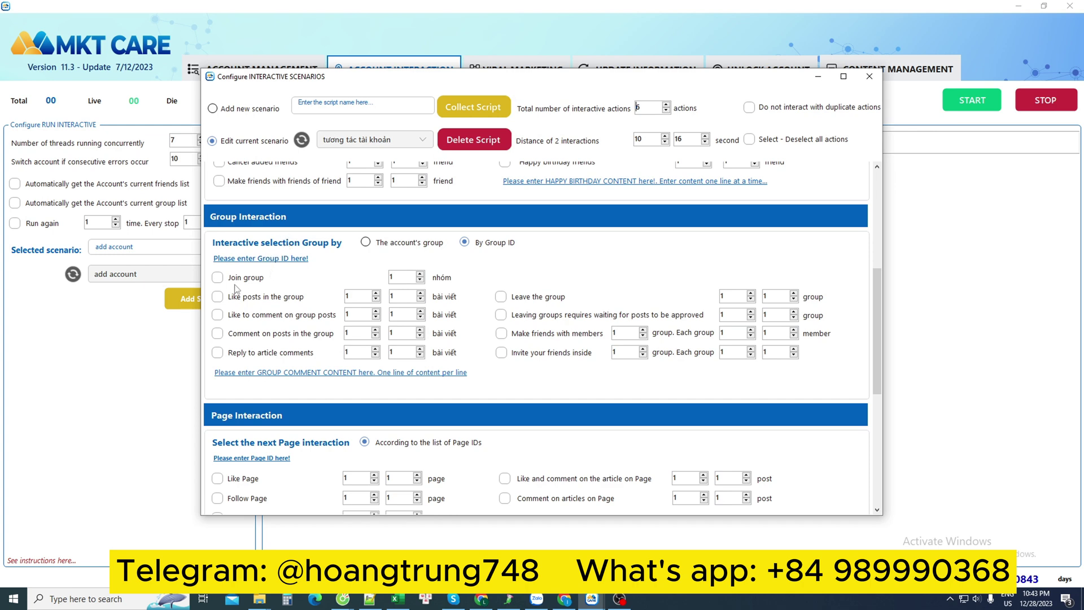
pyautogui.click(217, 277)
pyautogui.click(217, 296)
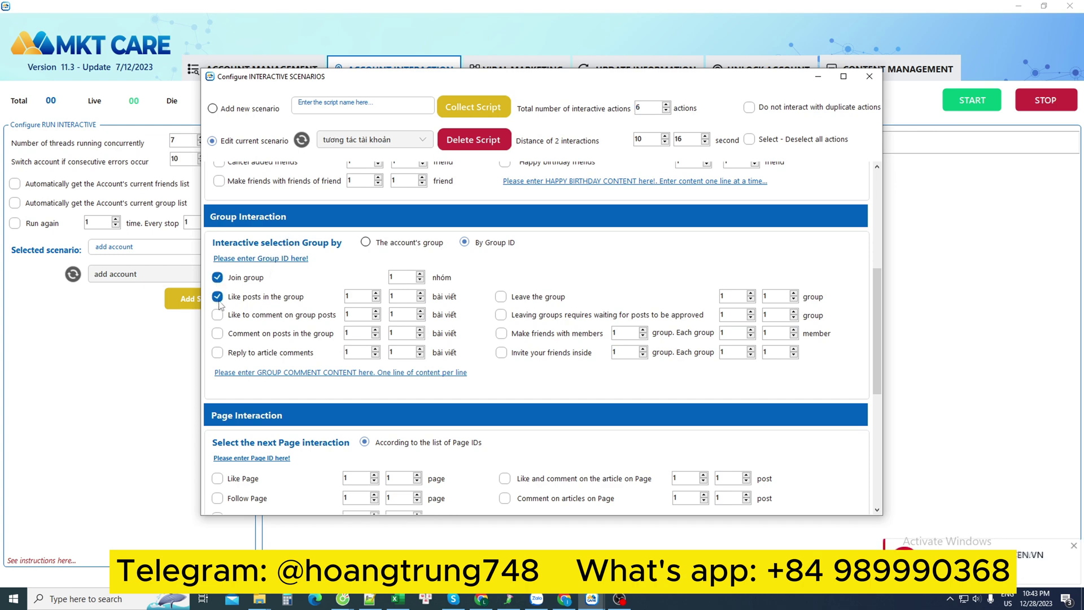
pyautogui.click(218, 314)
pyautogui.click(217, 334)
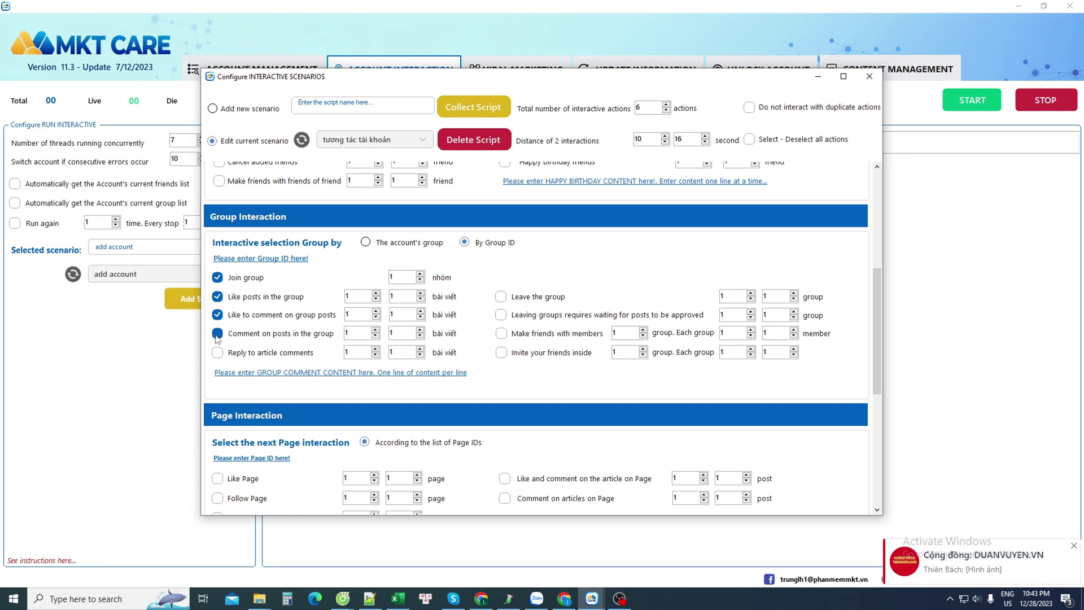
# - Enable Like Page, Follow Page and both Page-article comment options, then close the dialog
pyautogui.scroll(-1, 518, 337)
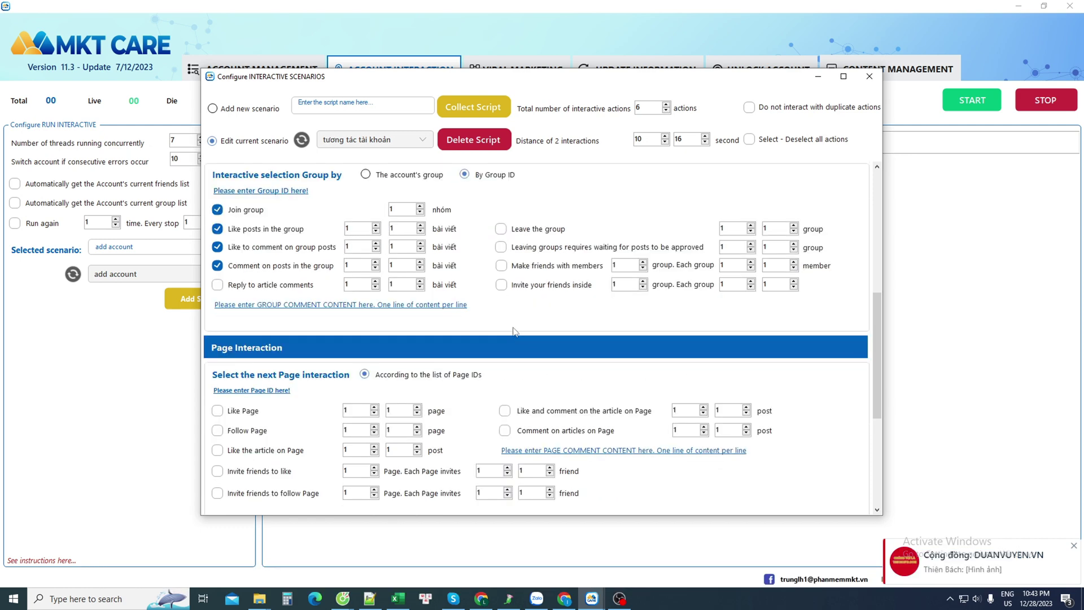
pyautogui.scroll(-1, 501, 308)
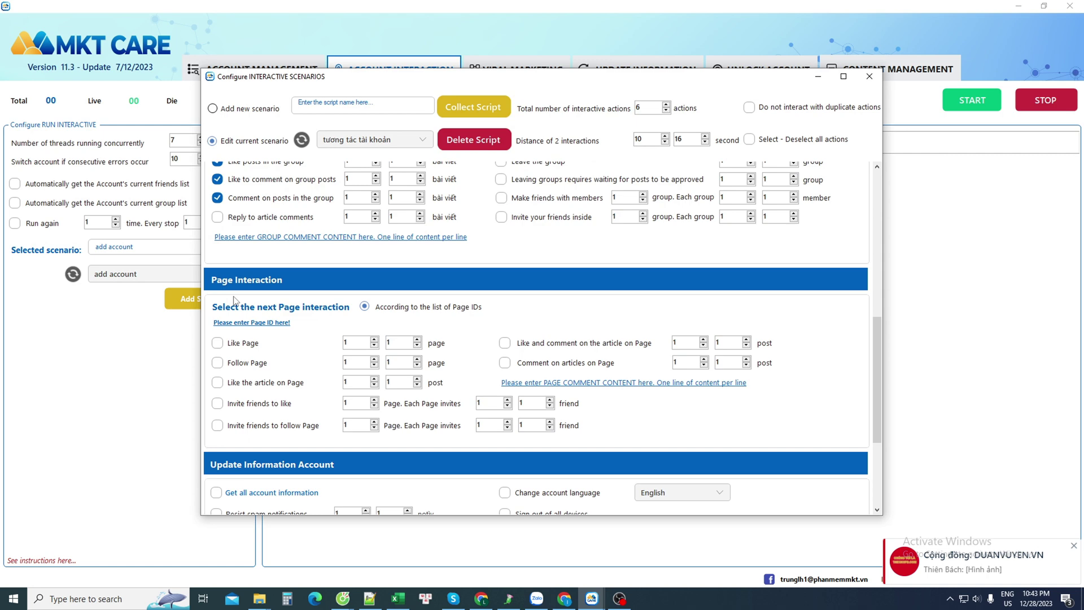
pyautogui.scroll(-2, 235, 299)
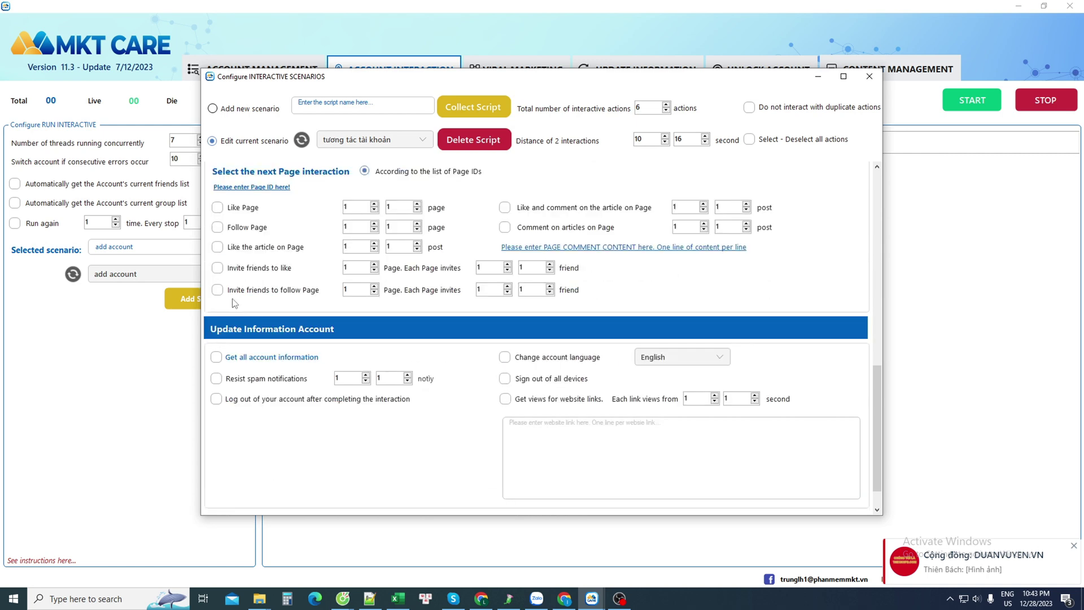
pyautogui.click(217, 207)
pyautogui.click(217, 227)
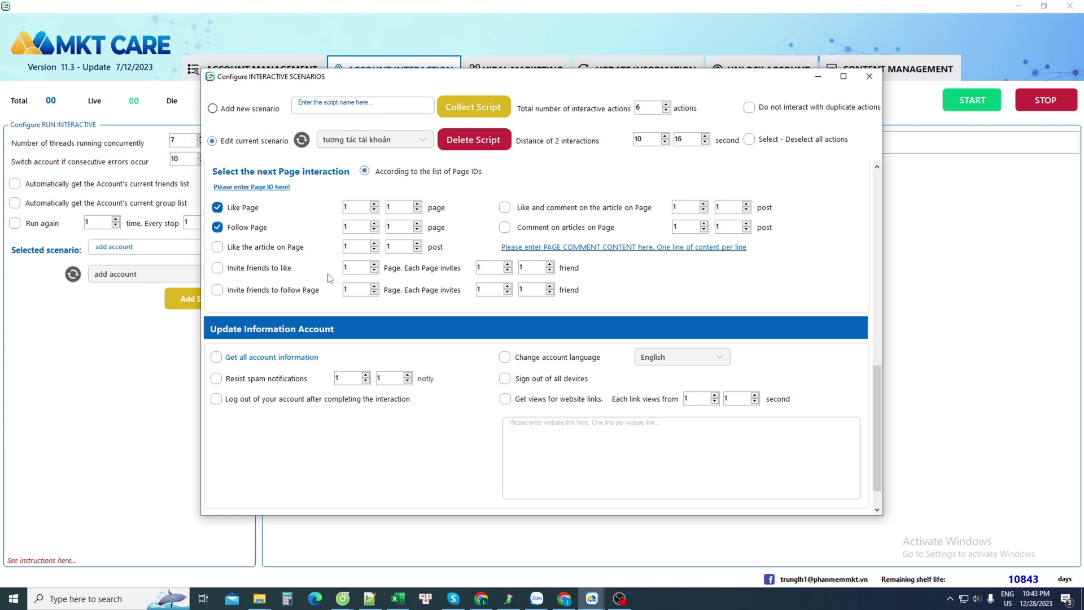
pyautogui.scroll(3, 346, 271)
pyautogui.click(505, 207)
pyautogui.click(505, 227)
pyautogui.click(869, 76)
# - In Viral Marketing, view the share article, friend/follow, unfriend, page comment and messaging settings
pyautogui.click(534, 78)
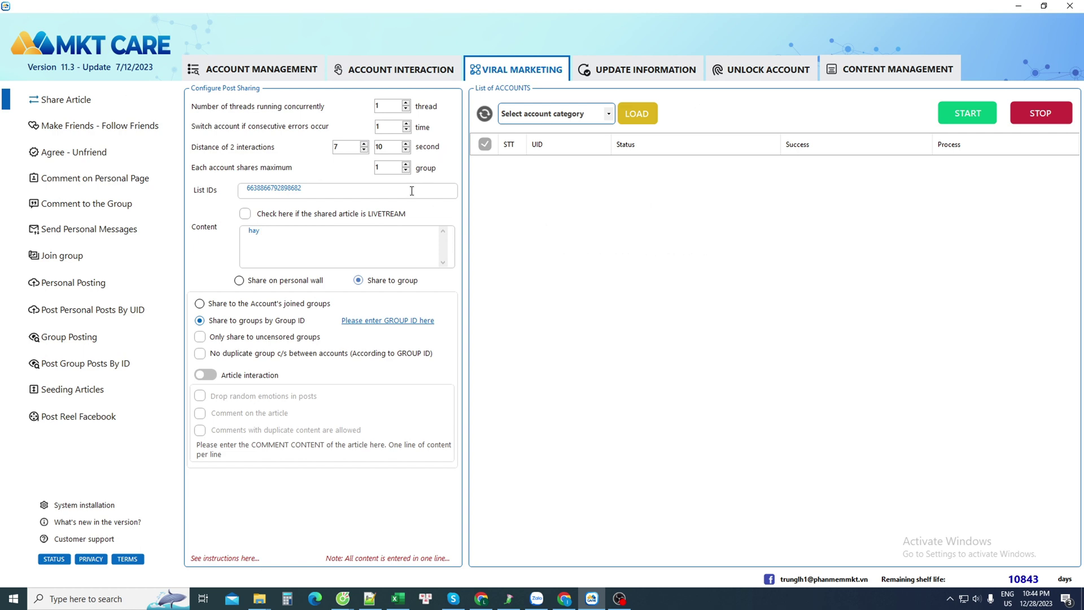
pyautogui.click(109, 108)
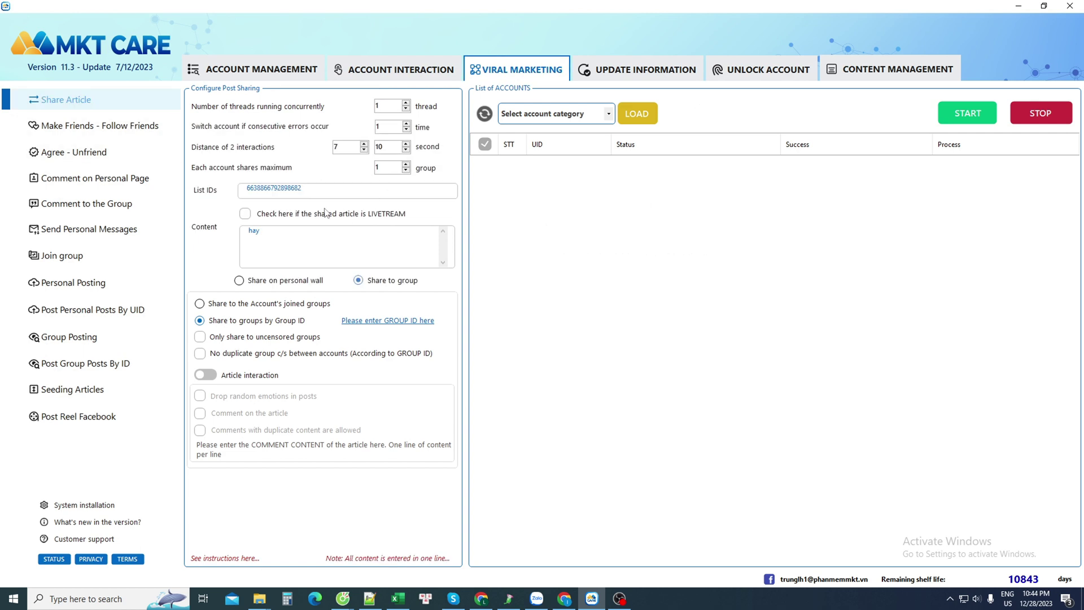
pyautogui.click(140, 128)
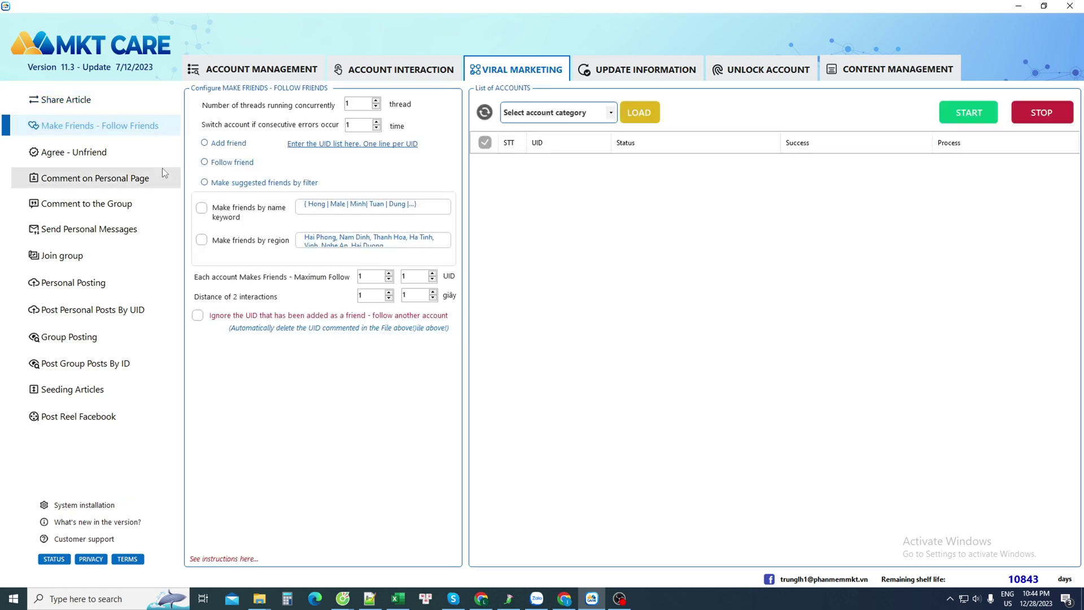
pyautogui.click(141, 153)
pyautogui.click(130, 177)
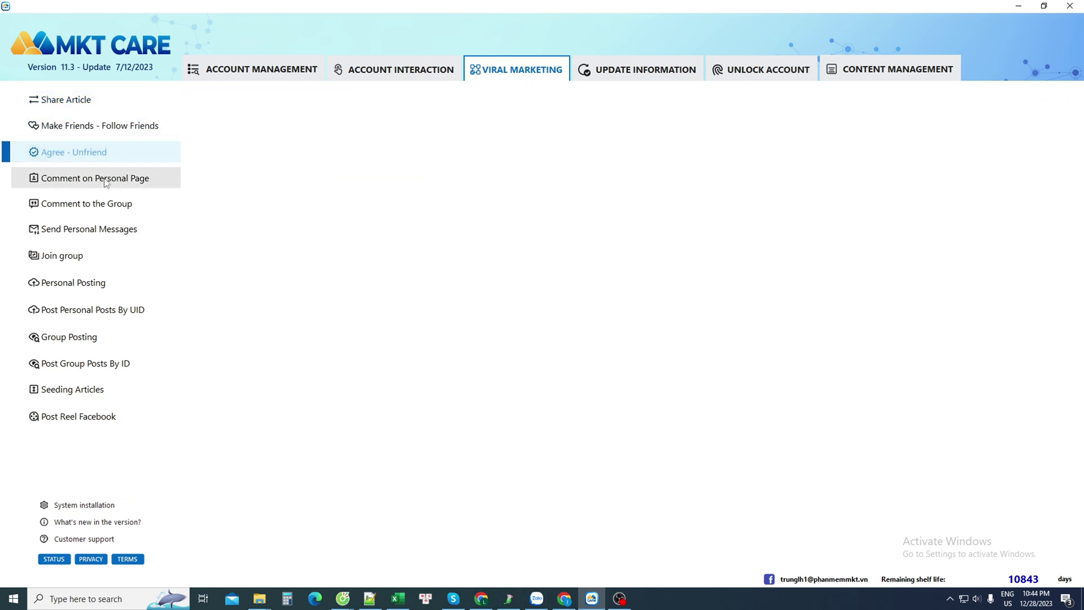
pyautogui.click(107, 235)
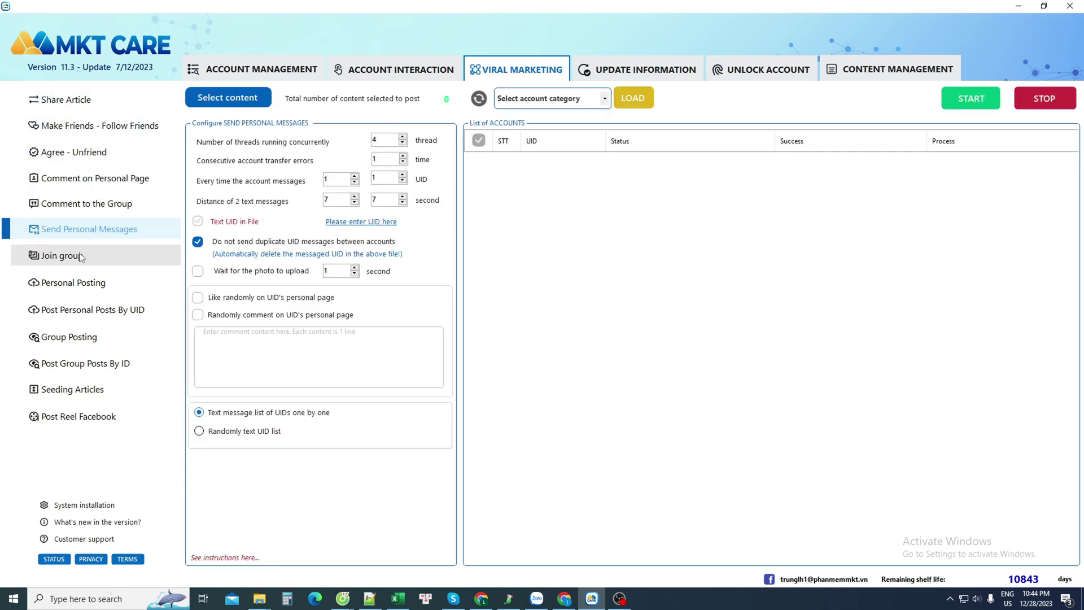
# - View the join group, personal posting, group posting and seeding settings, then open Update Information
pyautogui.click(81, 258)
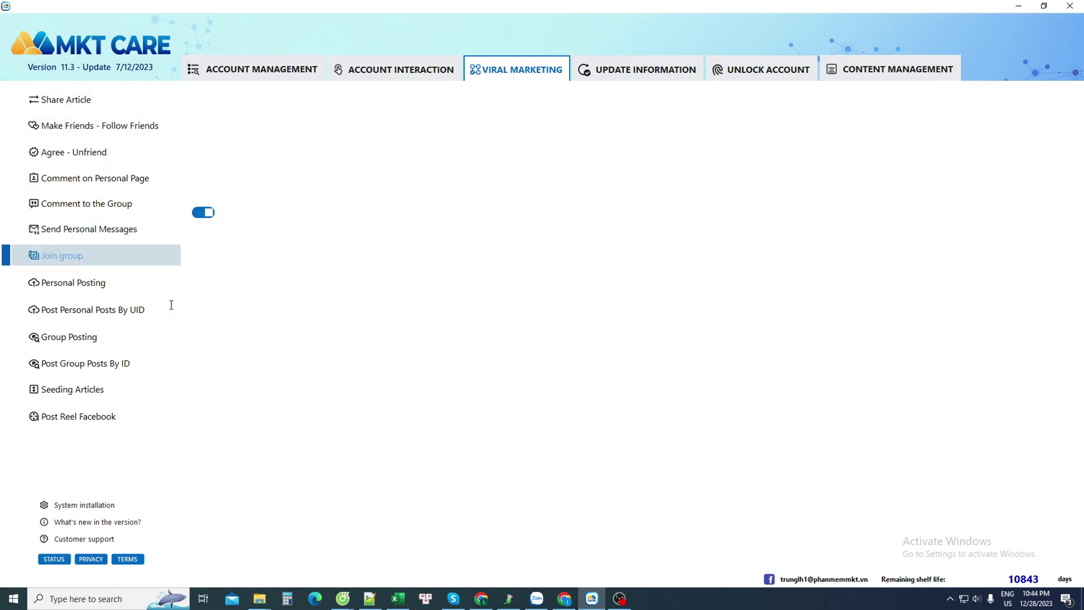
pyautogui.click(107, 287)
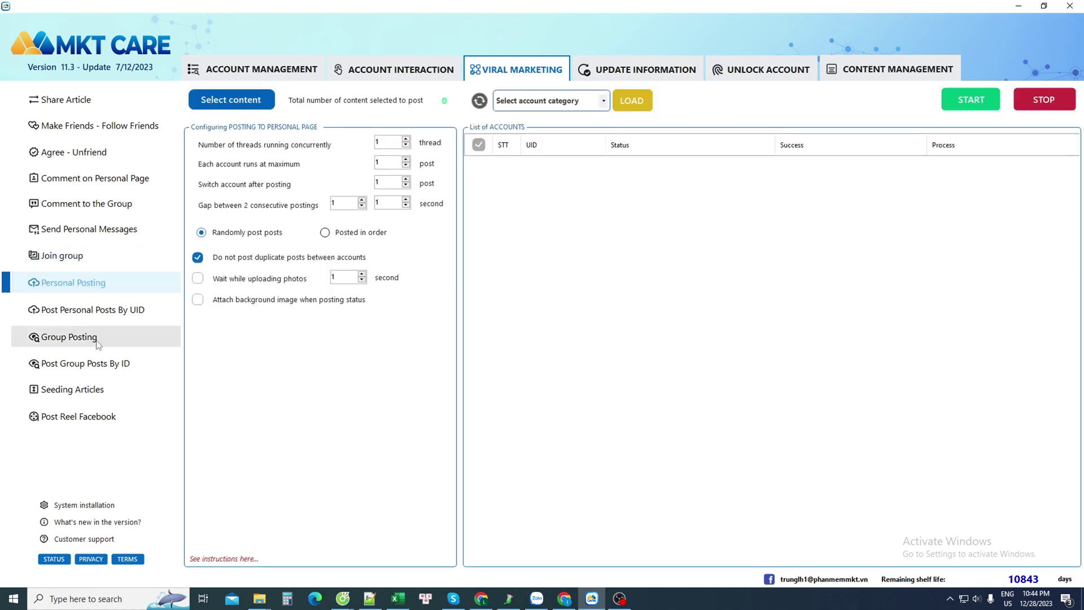
pyautogui.click(97, 341)
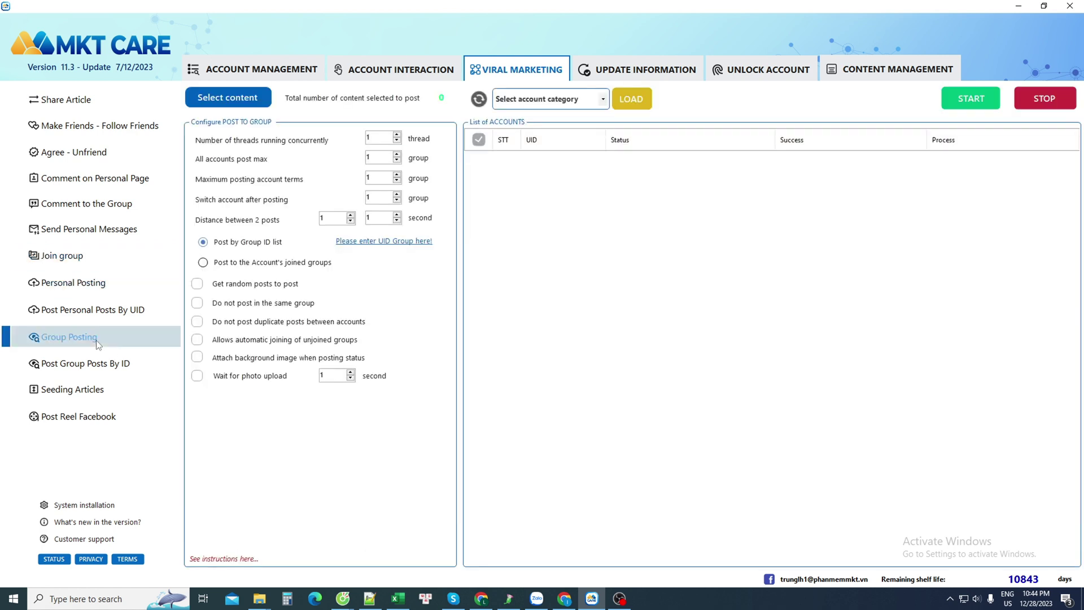
pyautogui.click(95, 389)
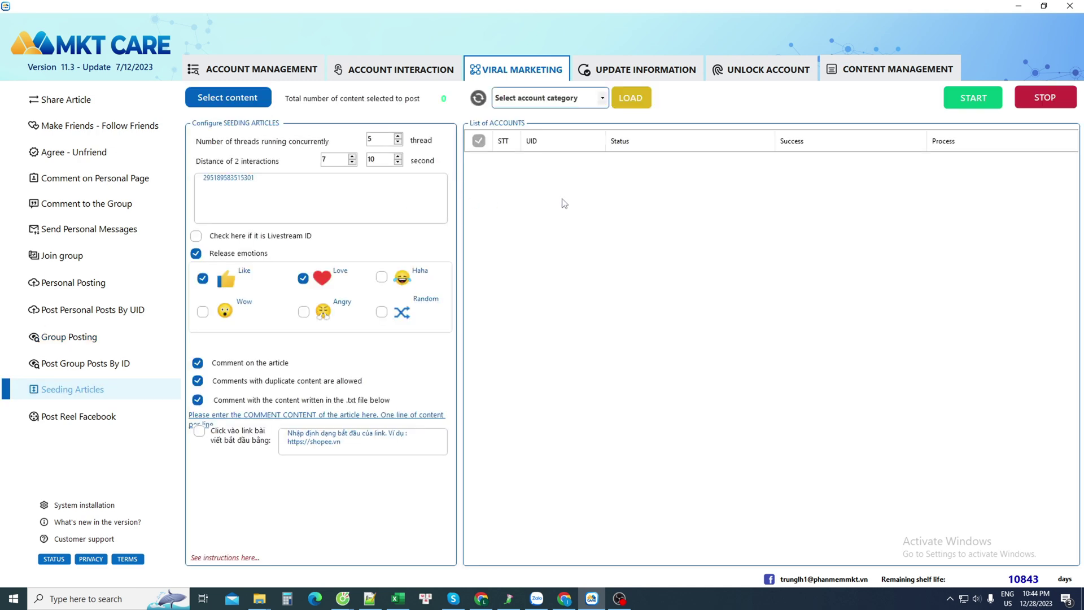
pyautogui.click(634, 75)
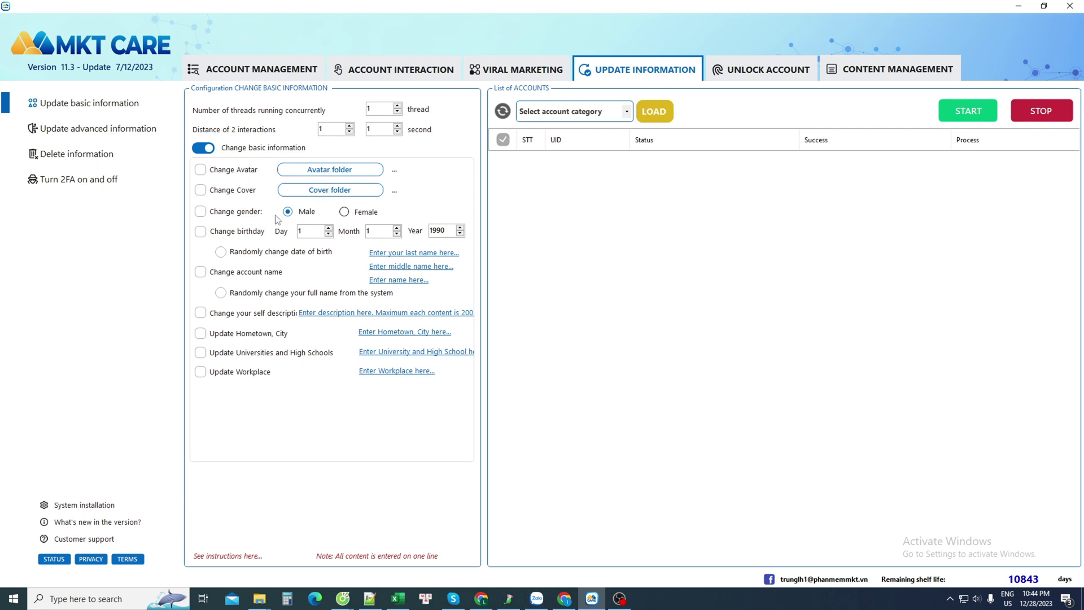
# - Enable changing gender, birthday, random full name, self description, hometown and schools
pyautogui.click(201, 212)
pyautogui.click(202, 232)
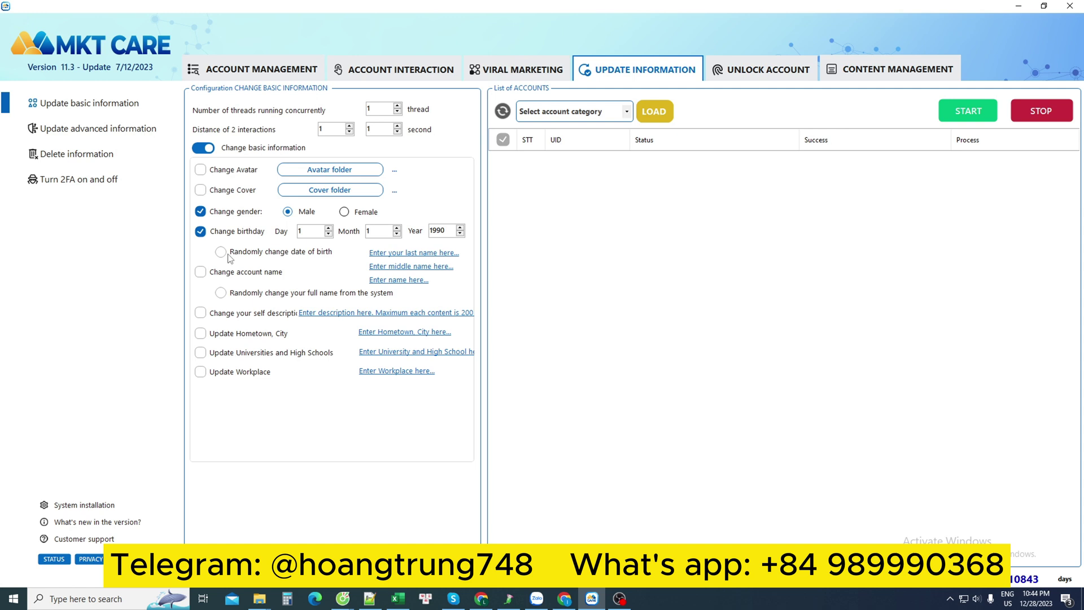
pyautogui.click(201, 272)
pyautogui.click(221, 292)
pyautogui.click(201, 313)
pyautogui.click(201, 332)
pyautogui.click(201, 352)
# - In advanced information, enable changing the password, deleting the phone number and deleting all old mail
pyautogui.click(94, 129)
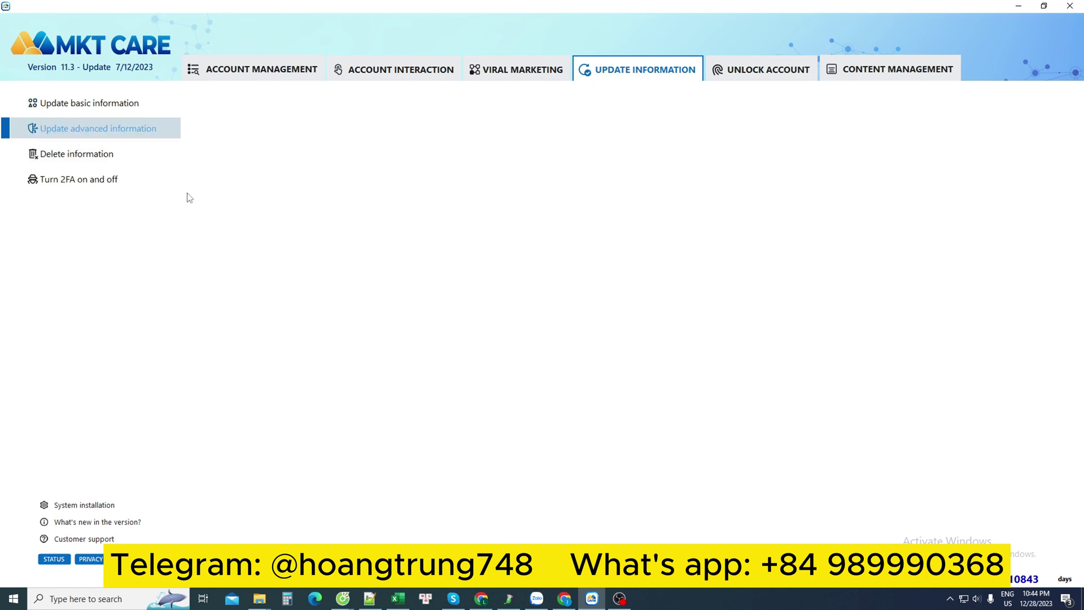
pyautogui.click(206, 261)
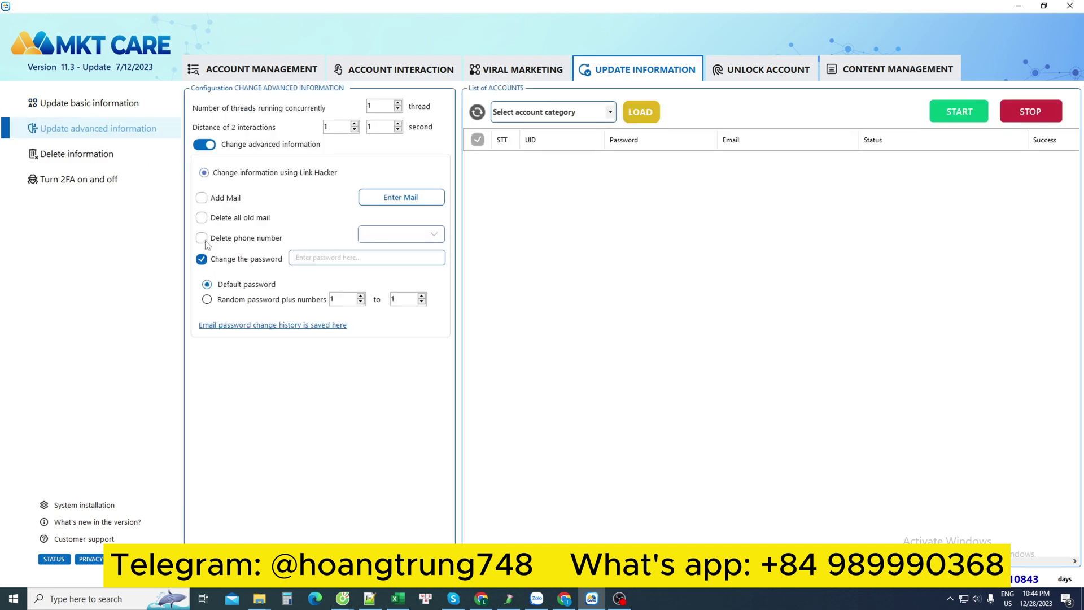
pyautogui.click(205, 240)
pyautogui.click(201, 218)
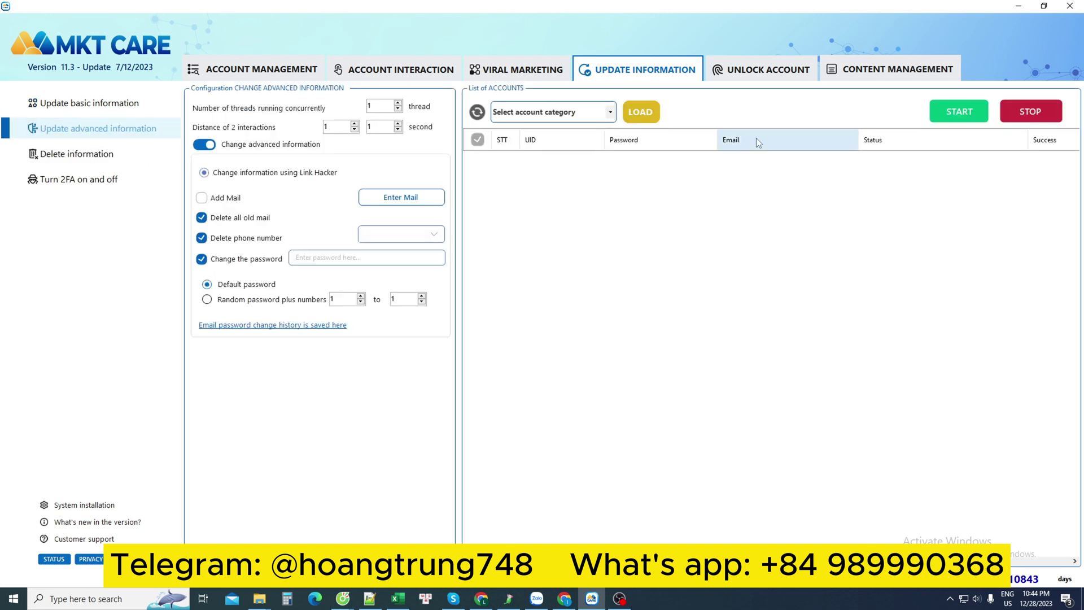
# - Open Unlock Account, look at Checkpoint 282, then show the Unlock Mail settings
pyautogui.click(768, 73)
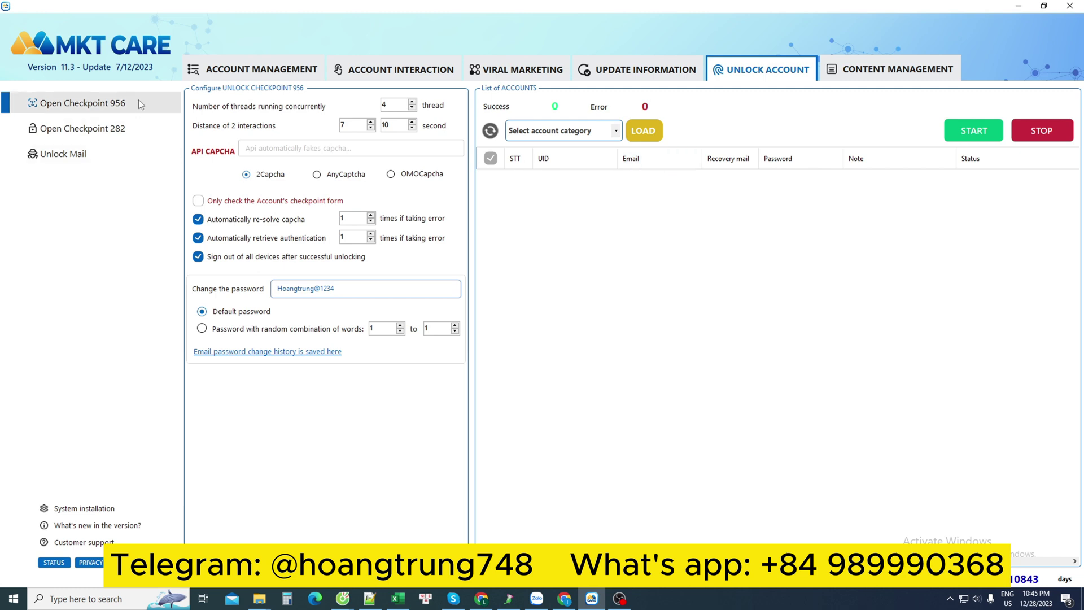
pyautogui.click(131, 128)
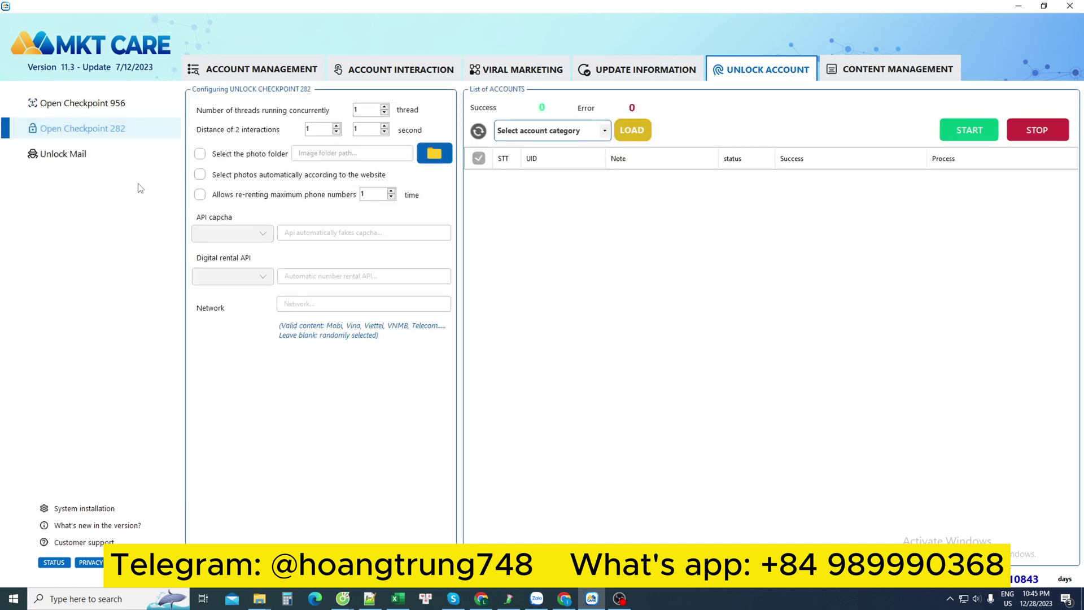
pyautogui.click(109, 161)
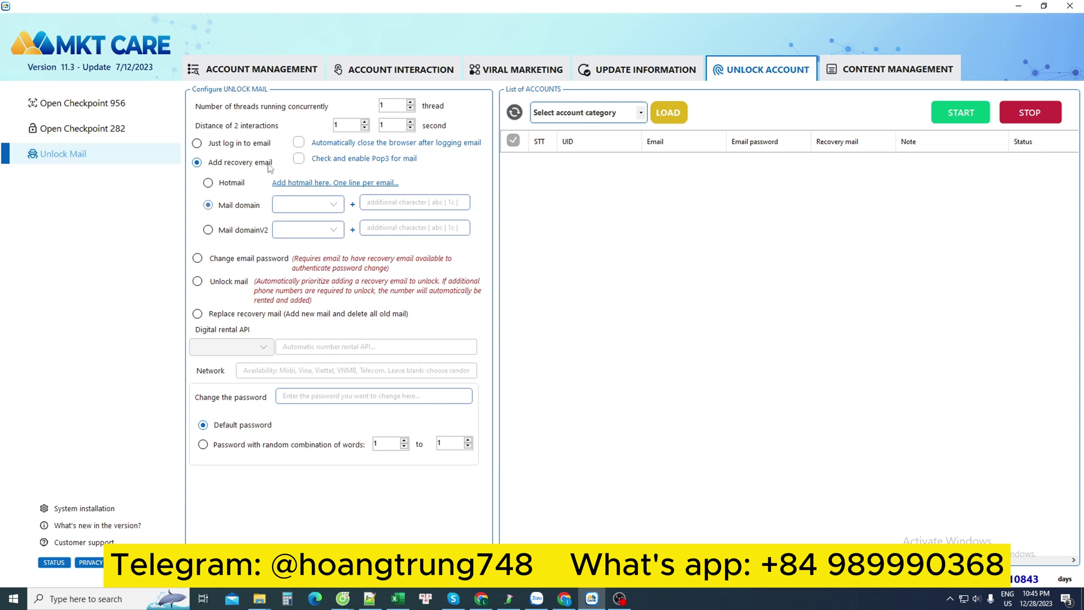
# - In Content Management, load all articles from the Tất cả category
pyautogui.click(897, 68)
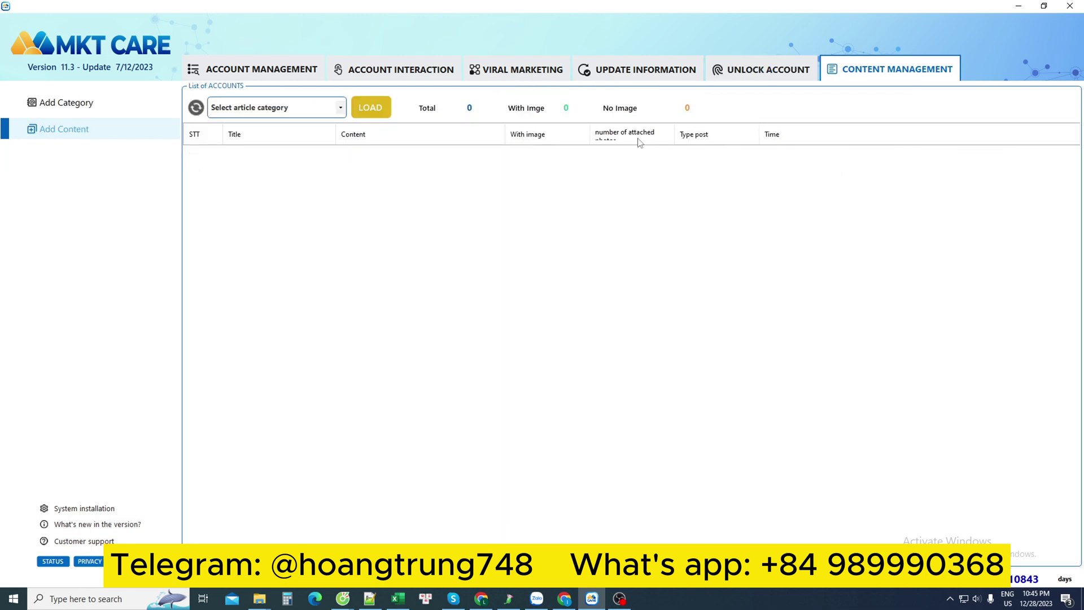
pyautogui.click(97, 135)
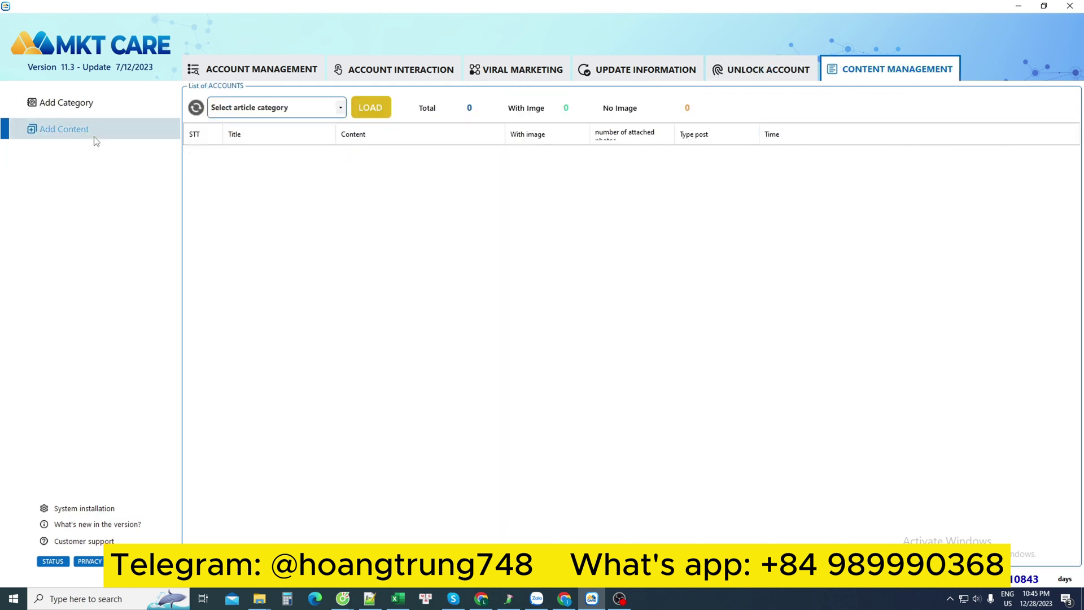
pyautogui.click(828, 125)
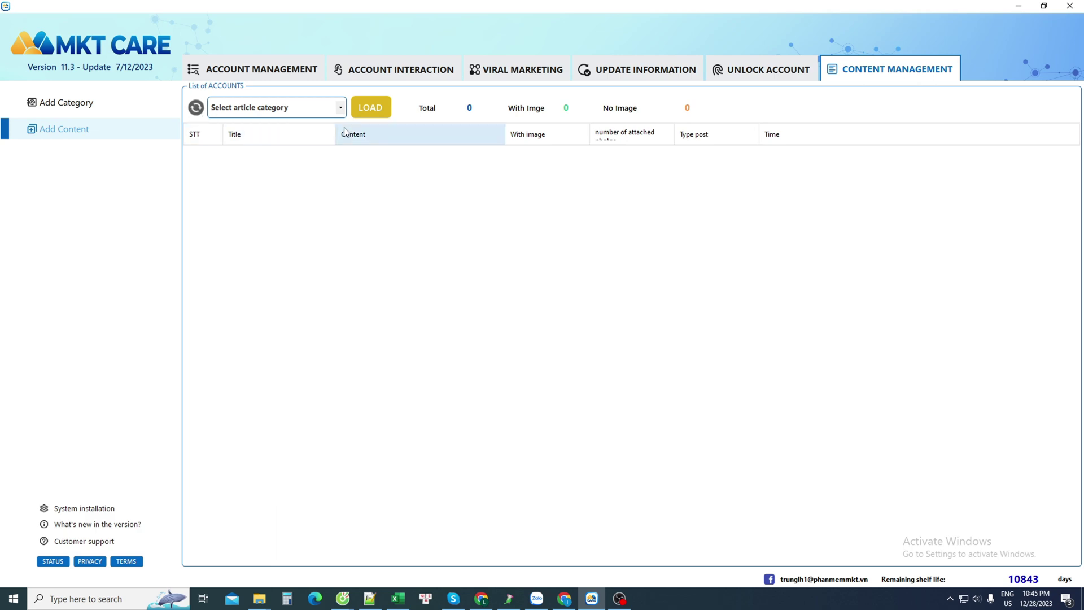
pyautogui.click(341, 108)
pyautogui.click(340, 109)
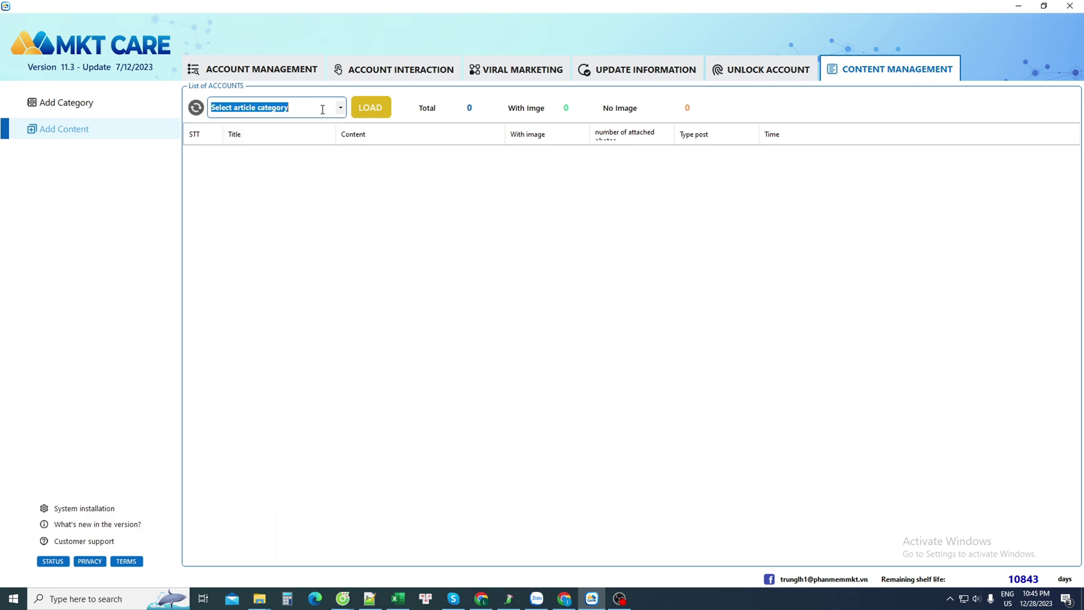
pyautogui.click(340, 108)
pyautogui.click(229, 121)
# - Review article 8 in the editor, close it unsaved, and return to Account Interaction
pyautogui.moveTo(361, 163); pyautogui.dragTo(473, 459)
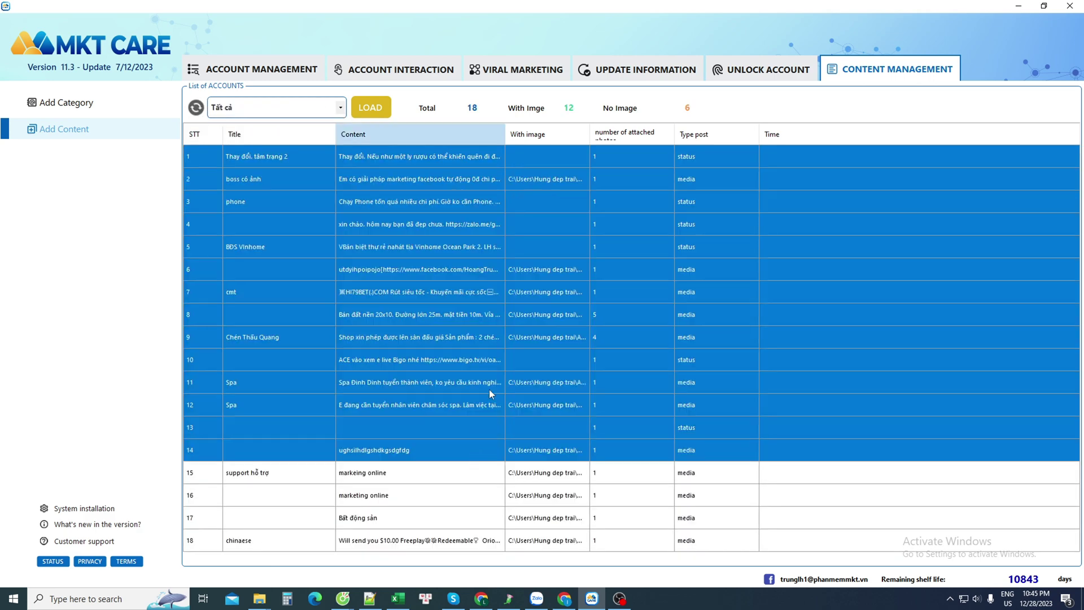
pyautogui.moveTo(461, 540); pyautogui.dragTo(450, 315)
pyautogui.rightClick(449, 314)
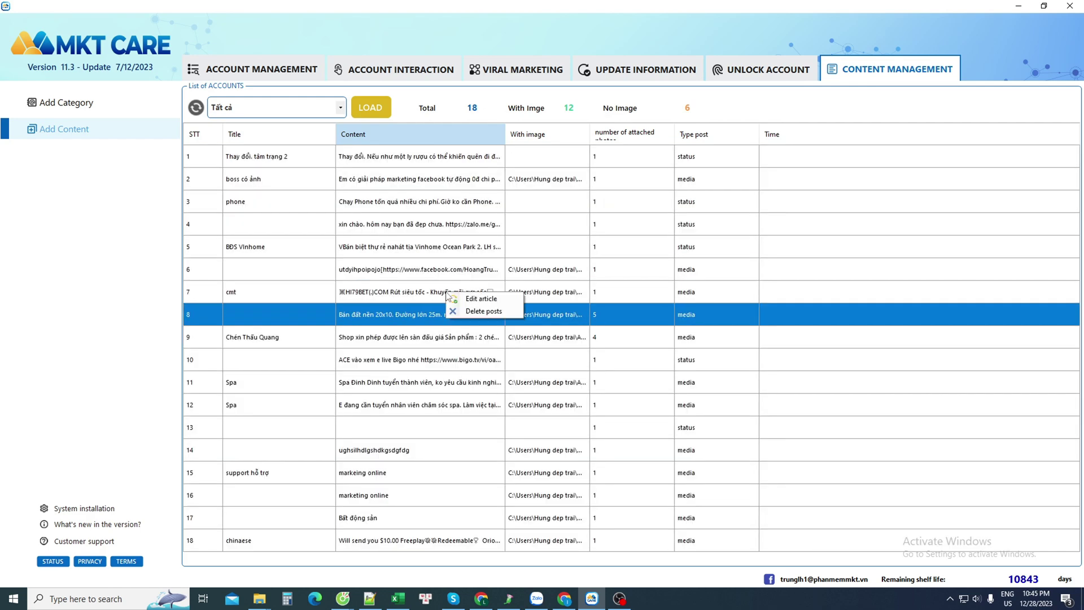
pyautogui.click(479, 298)
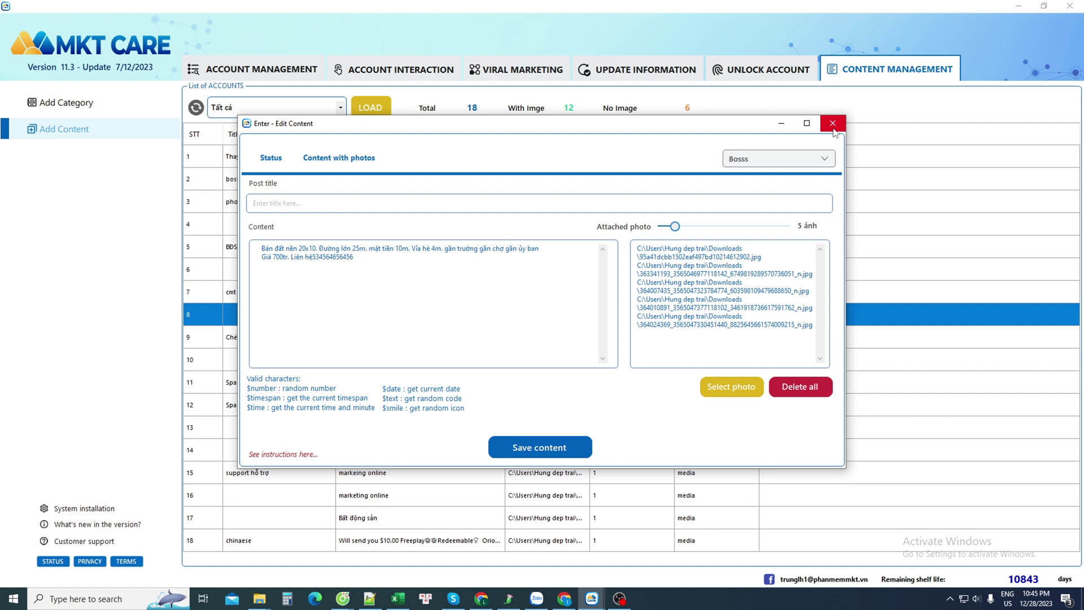
pyautogui.moveTo(714, 341); pyautogui.dragTo(689, 272)
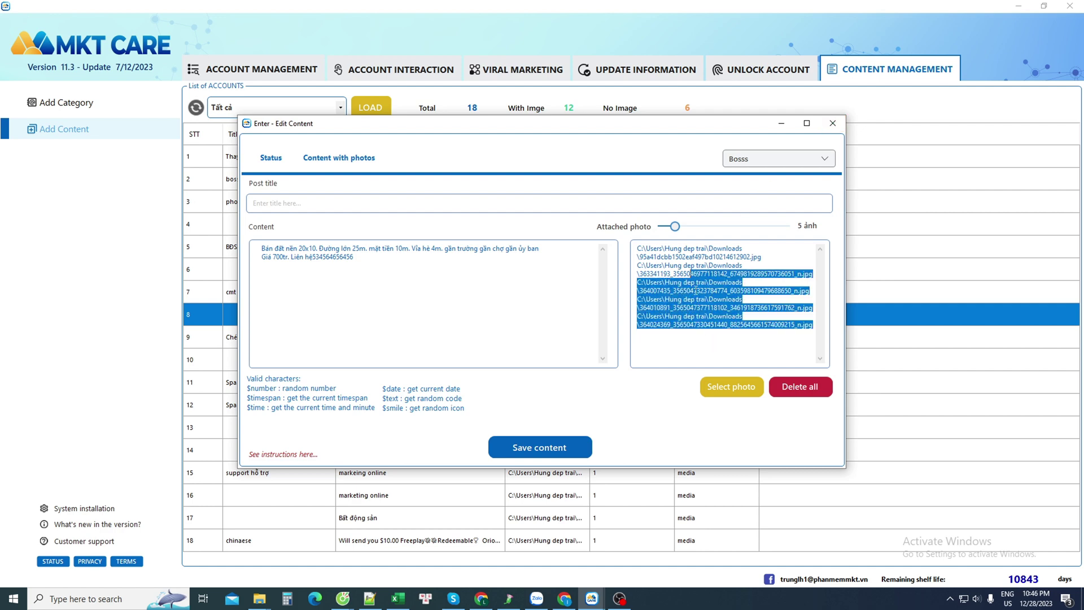
pyautogui.click(832, 123)
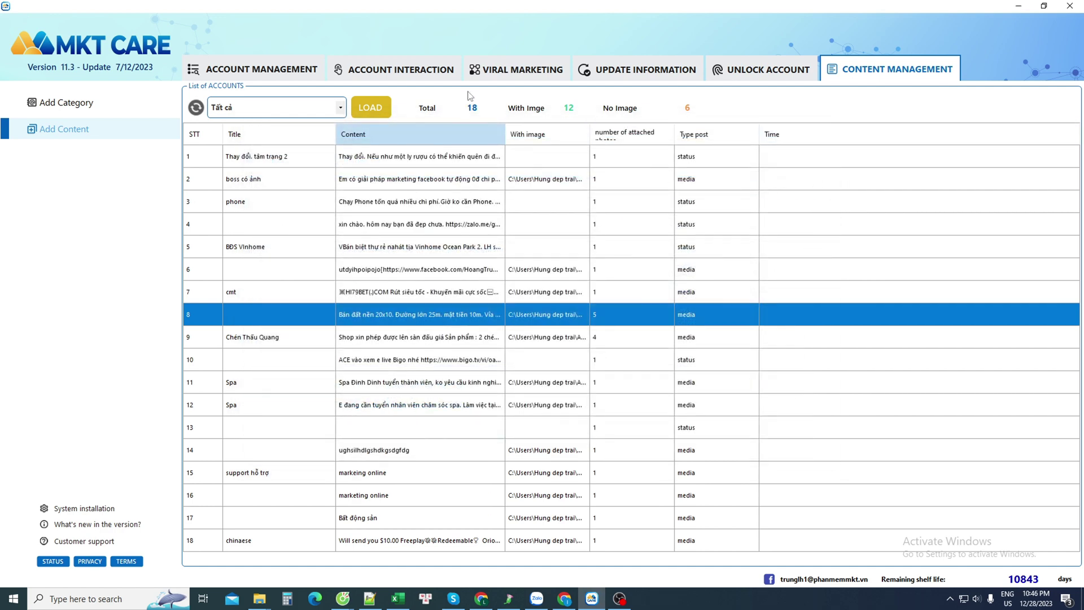
pyautogui.click(426, 73)
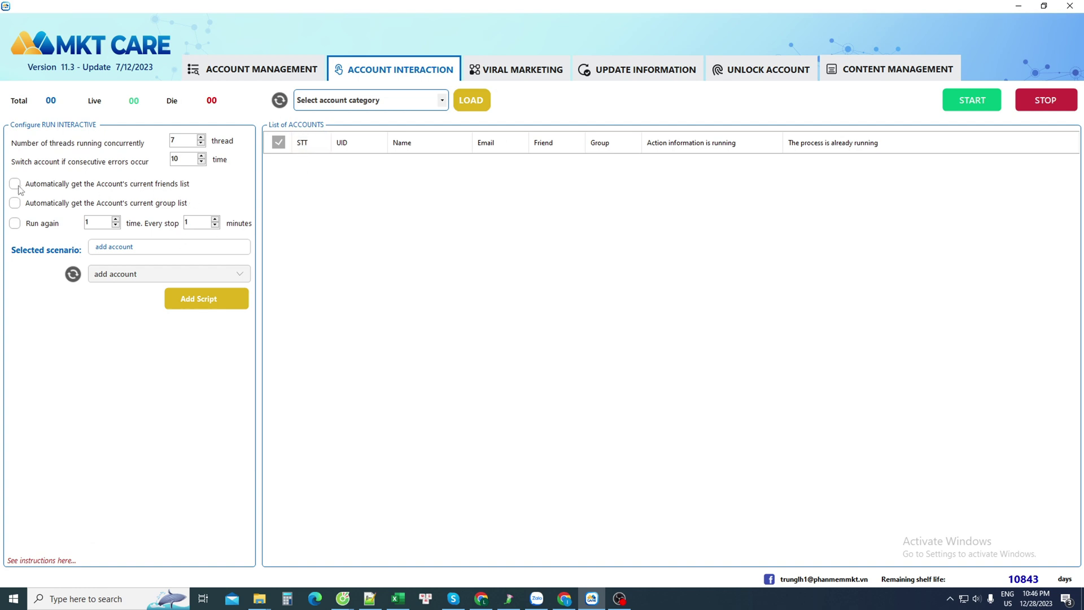
# - Load the Tất cả account category: 1459 accounts, 1346 live and 113 dead
pyautogui.click(160, 280)
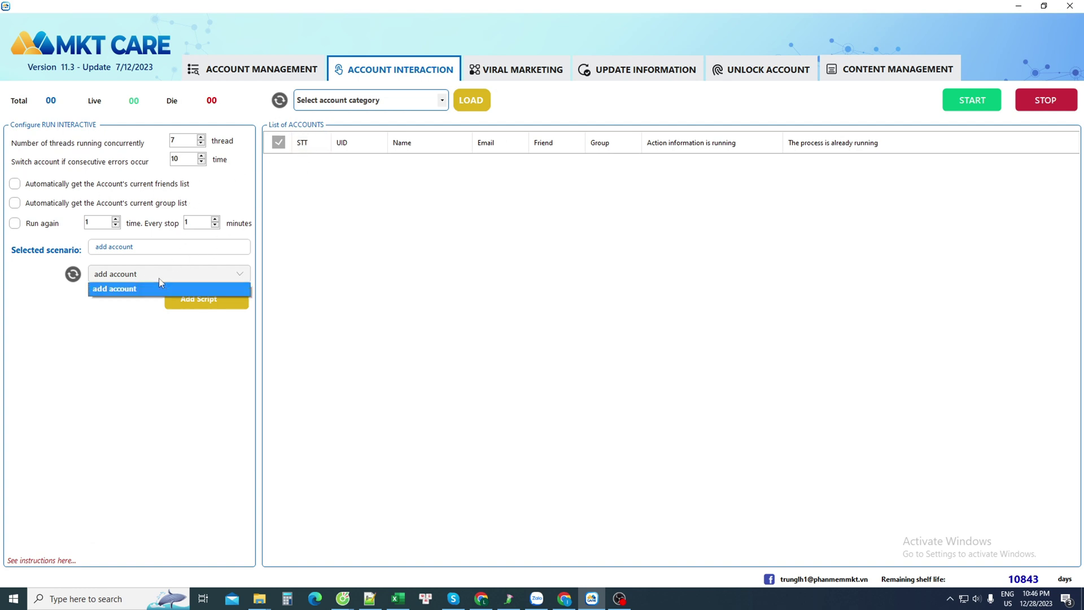
pyautogui.click(159, 280)
pyautogui.click(442, 99)
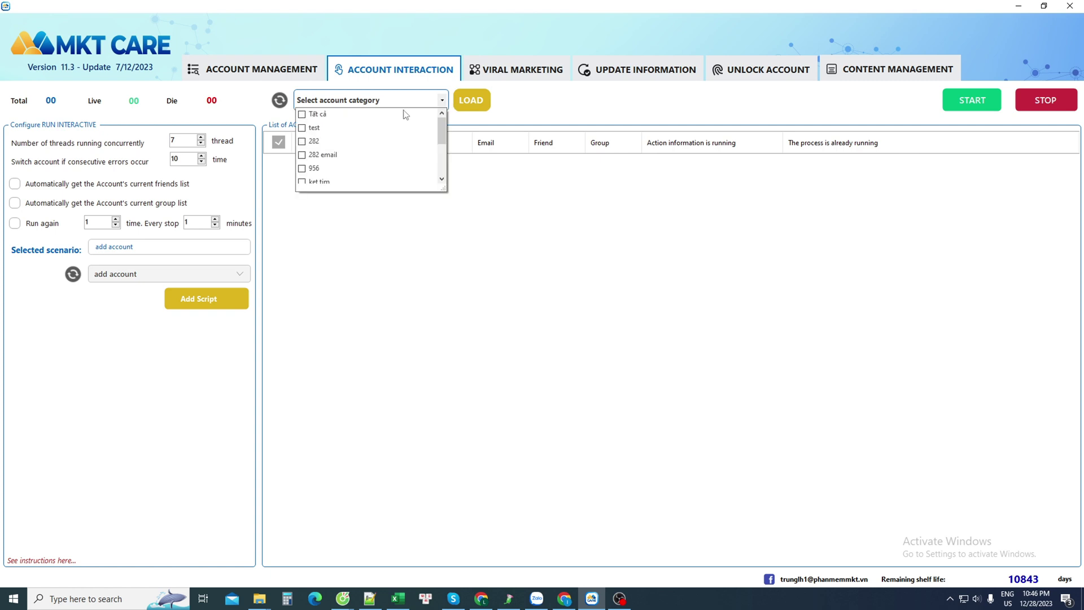
pyautogui.click(334, 115)
pyautogui.click(469, 106)
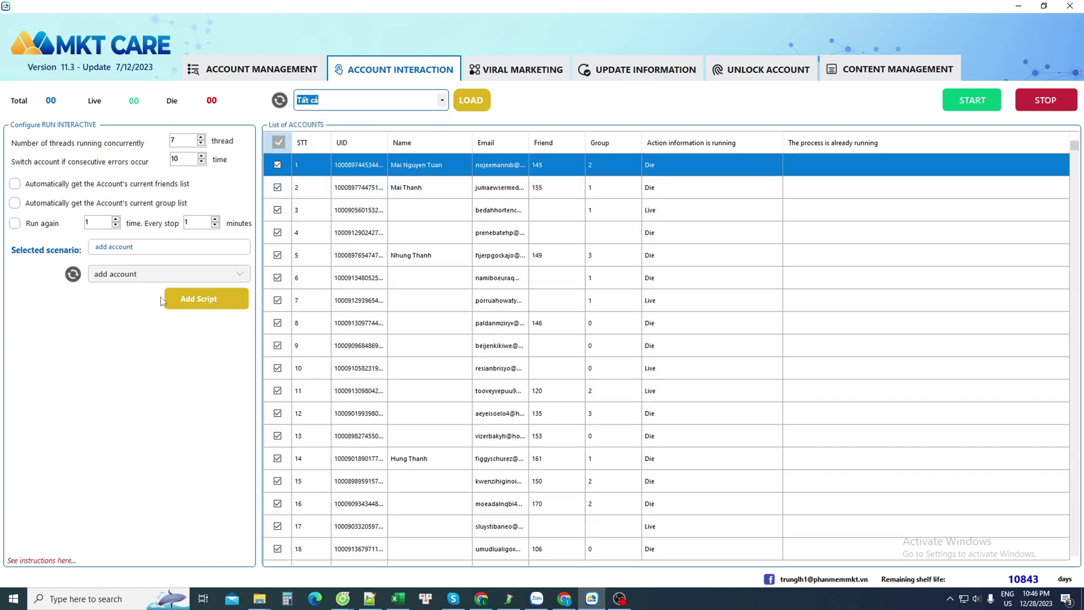
pyautogui.scroll(-4, 525, 229)
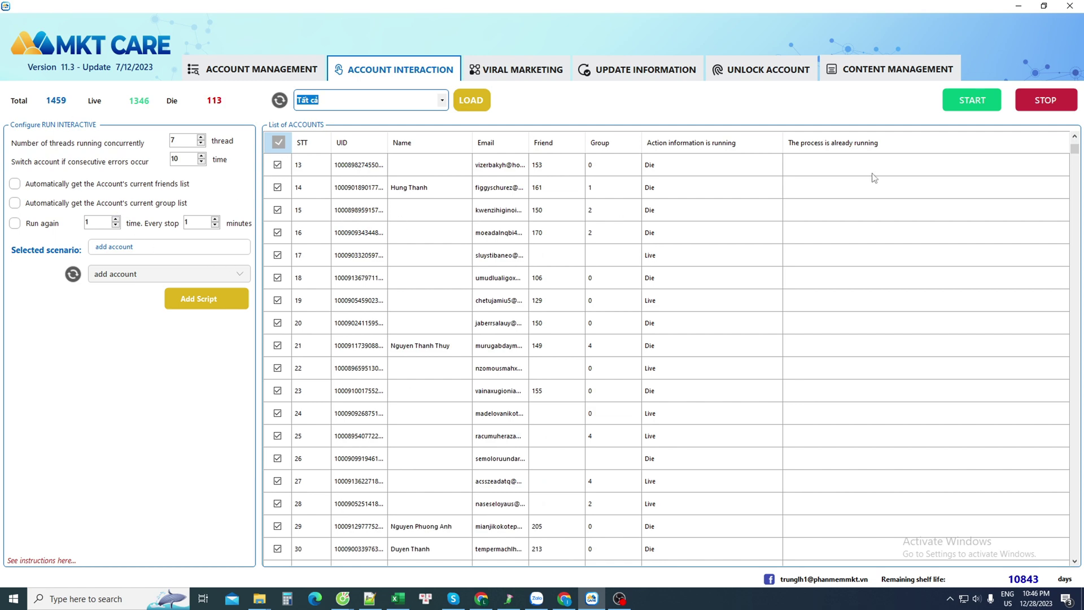